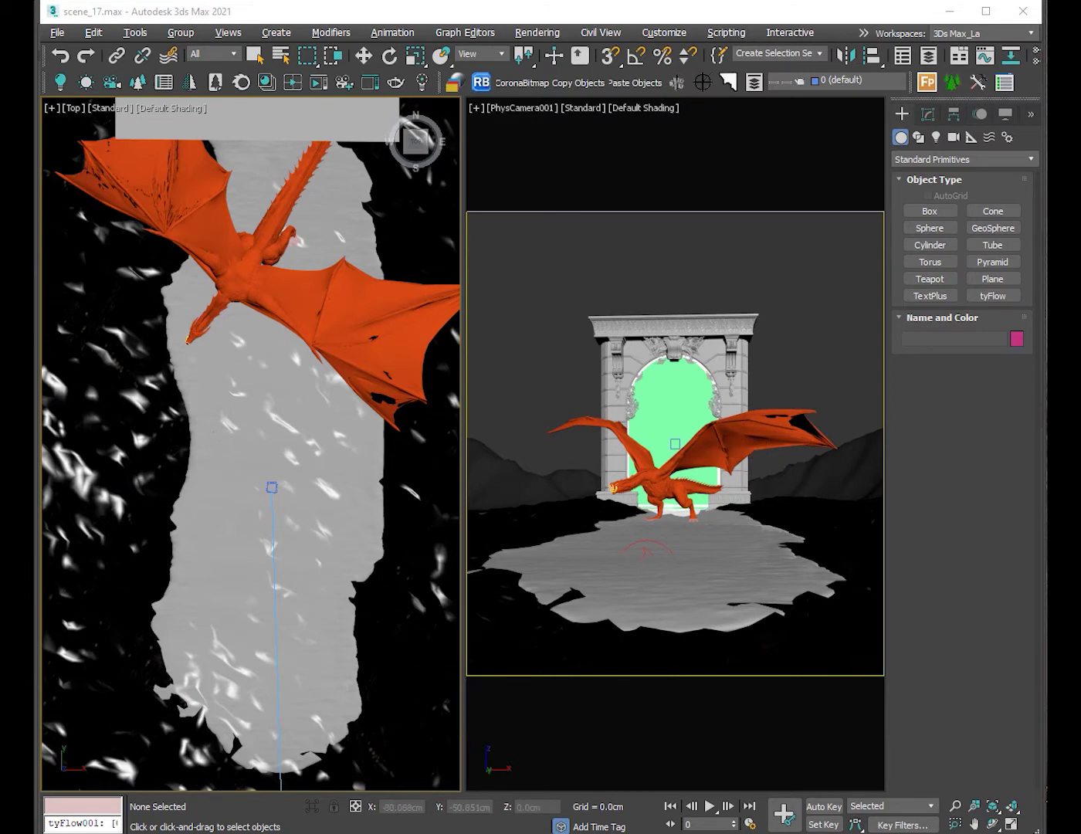
Open the Render Setup dialog for the dragon-and-portal scene
key("F10")
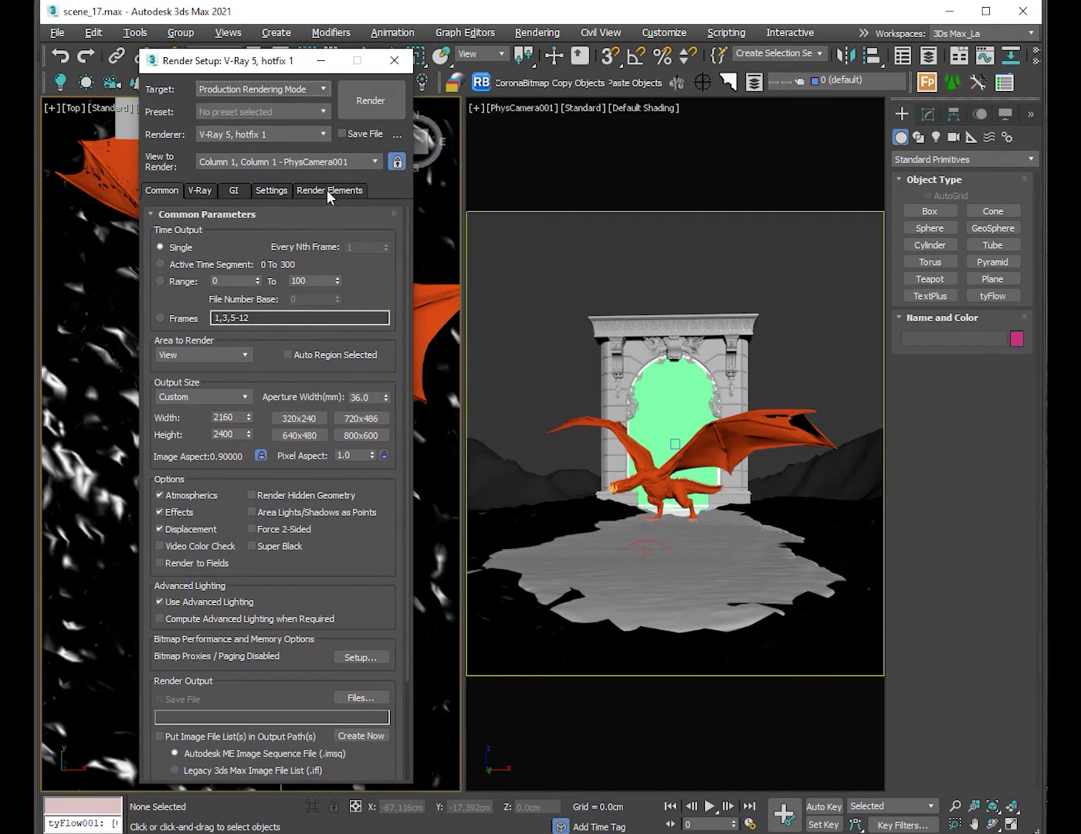
Confirm the Render Elements list already holds VRayZDepth, cancelling the Add picker without adding another
left_click(335, 193)
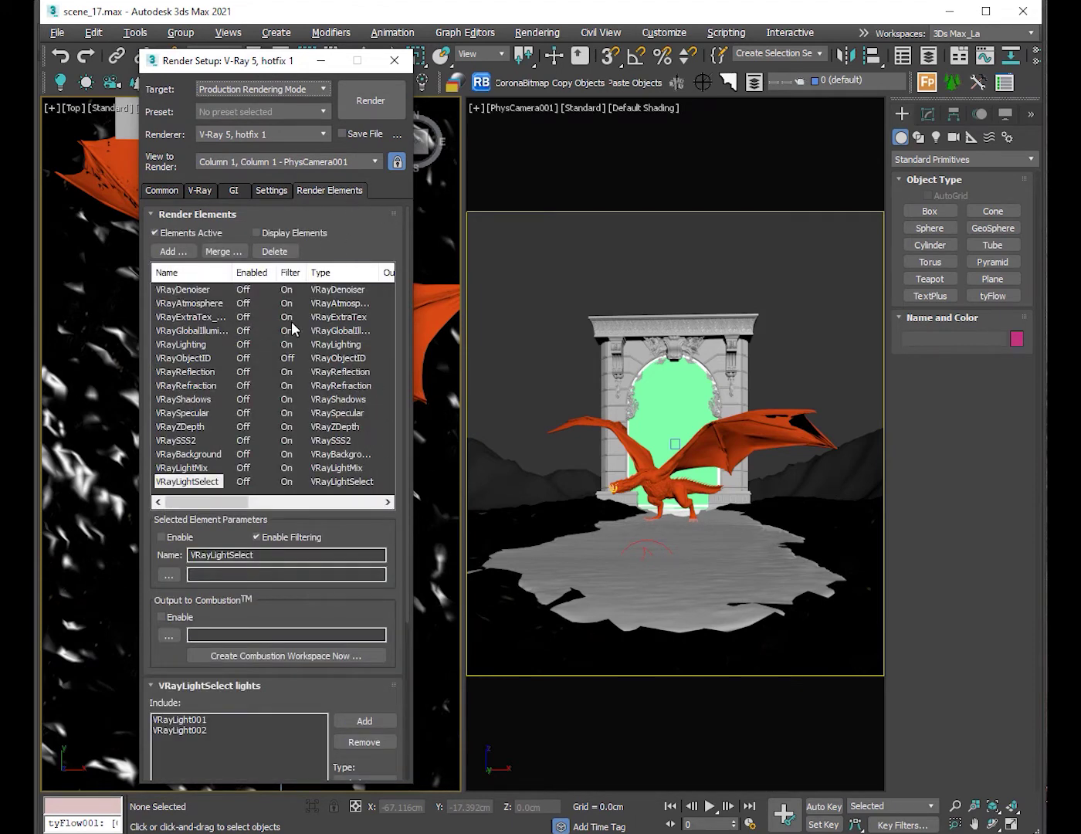
left_click(170, 252)
left_click_drag(396, 337, 405, 495)
left_click(166, 513)
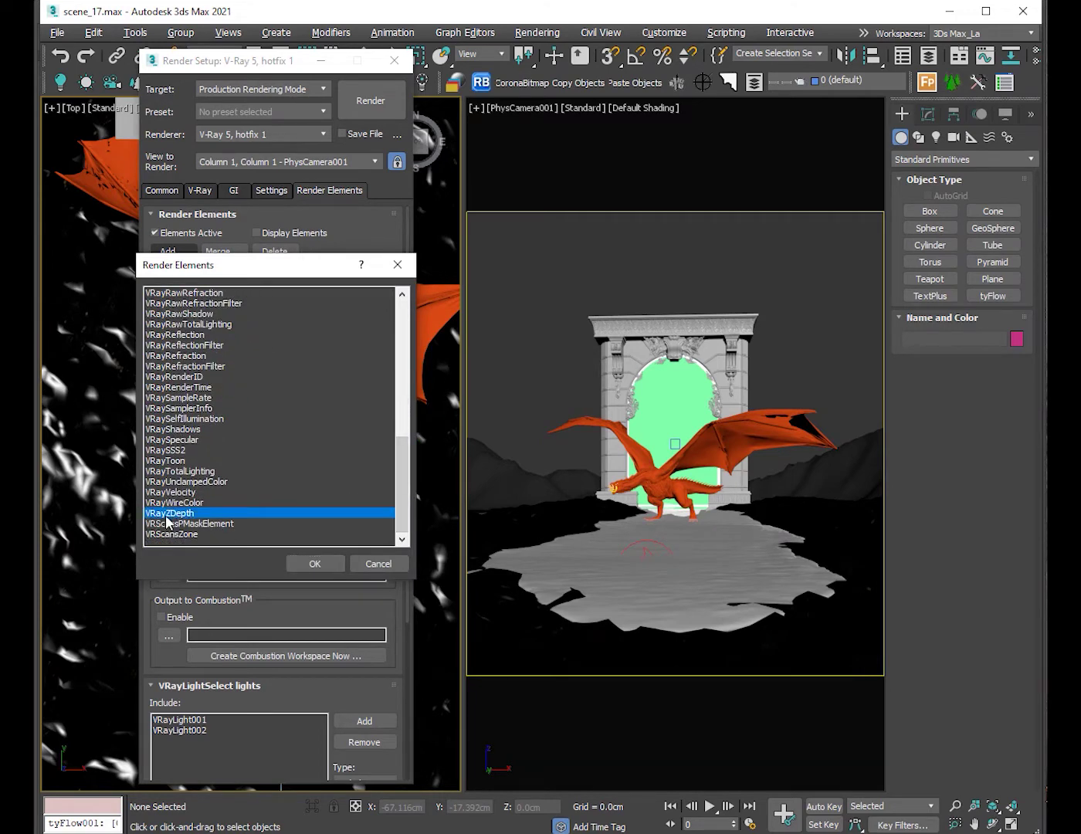
left_click(386, 563)
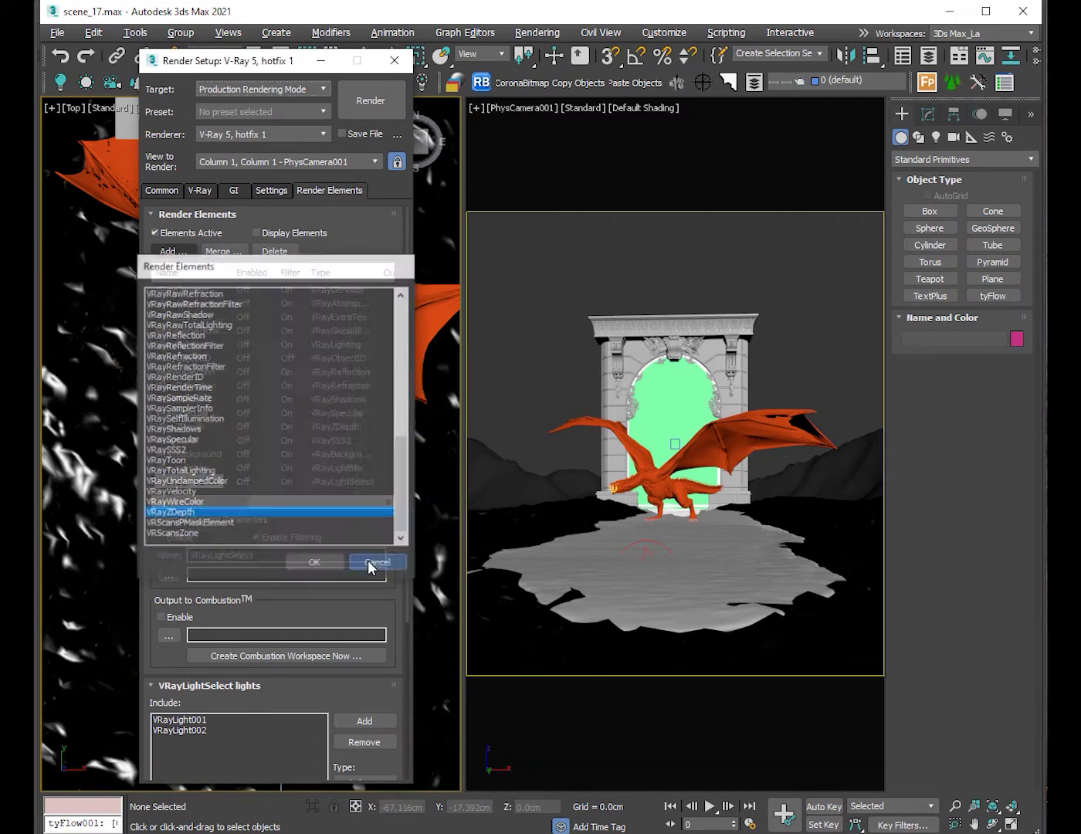
left_click(190, 429)
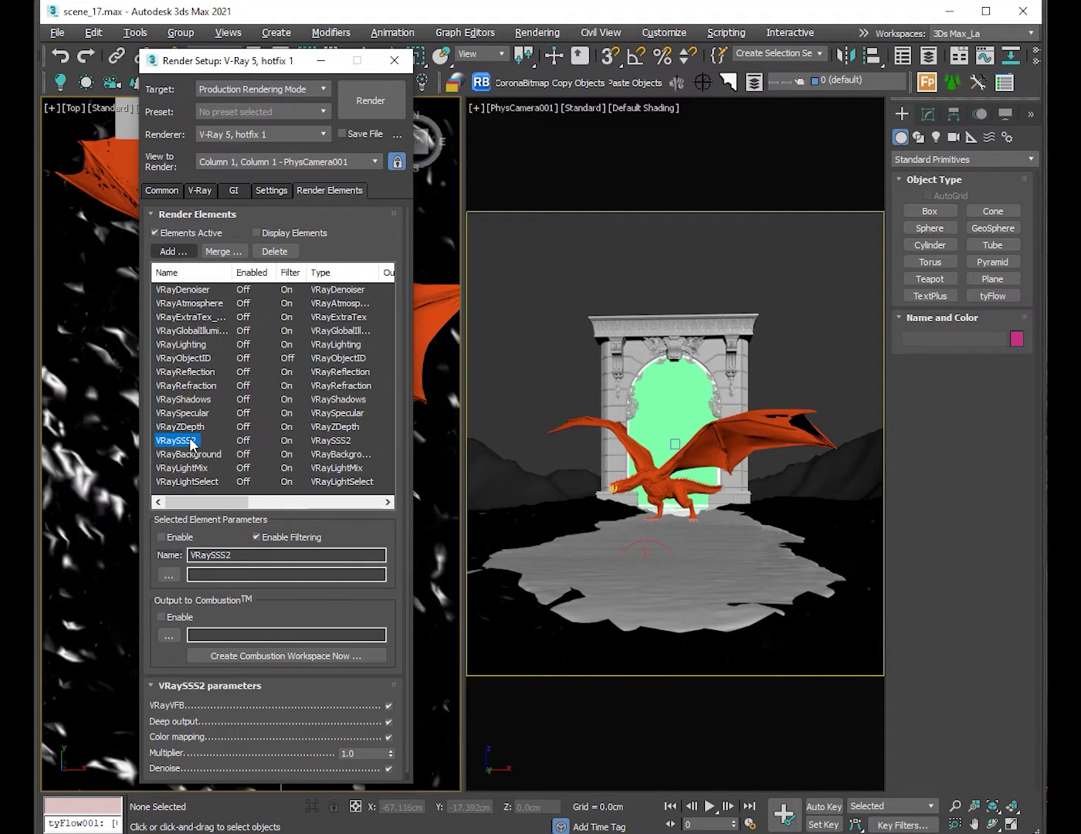
scroll(386, 592, "down", 2)
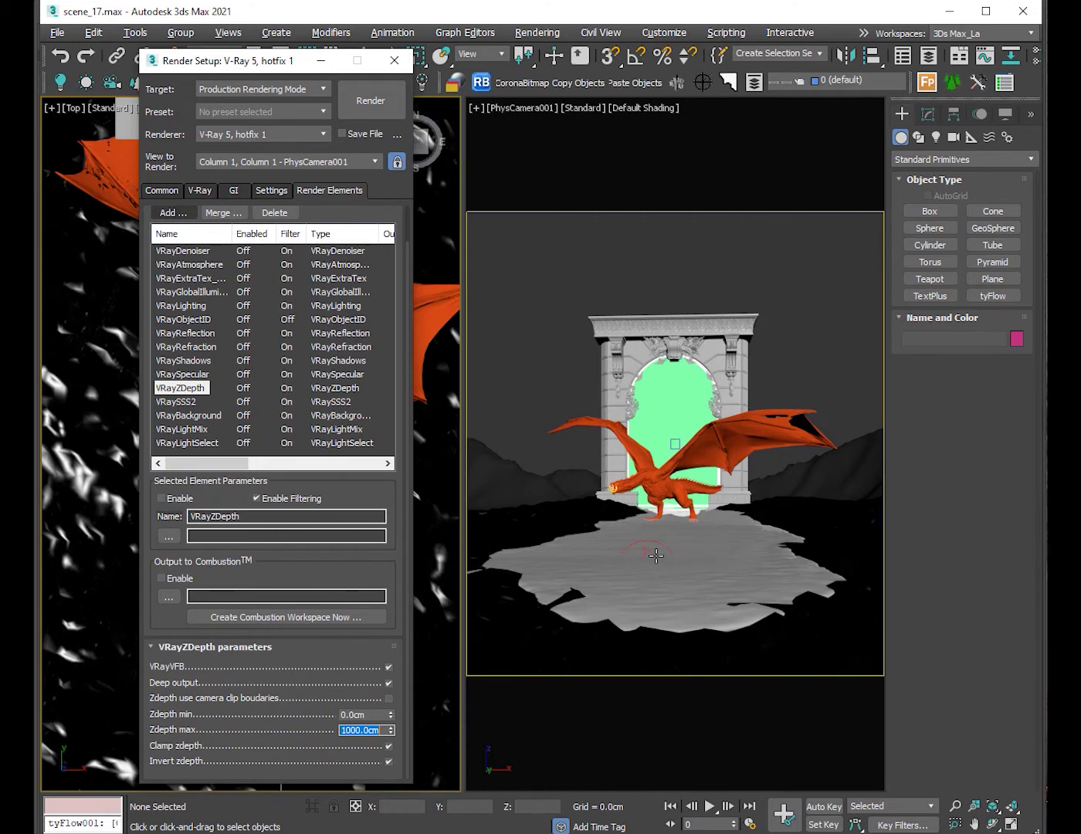
Close the Render Setup dialog with the VRayZDepth 0–1000 cm settings kept
left_click(326, 62)
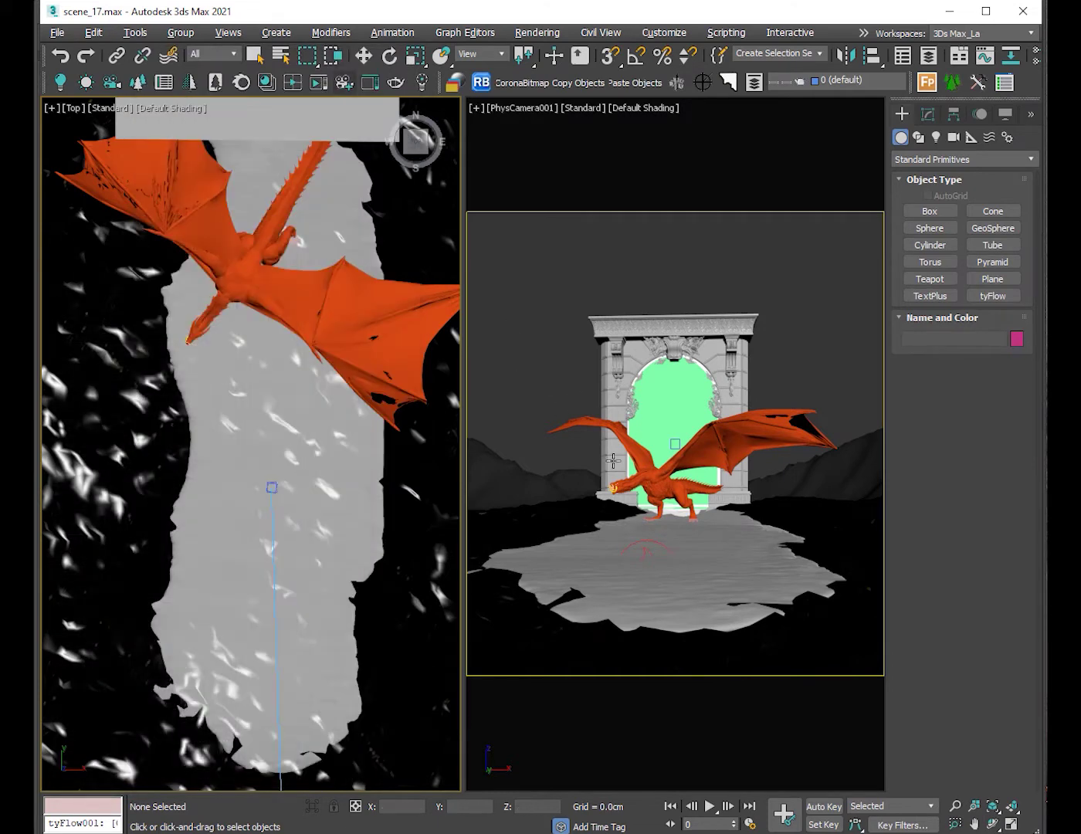
Interactively render the camera view in the V-Ray frame buffer and display the VRayZDepth channel
left_click(564, 383)
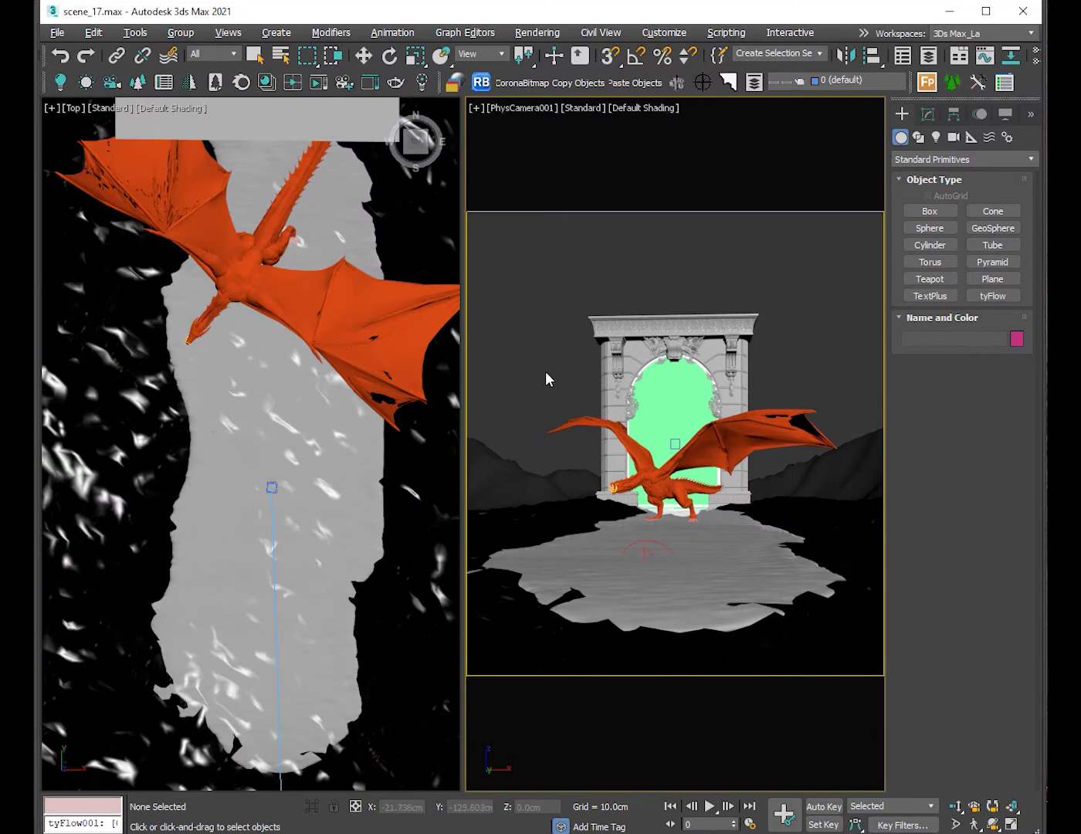
right_click(544, 370)
left_click(575, 568)
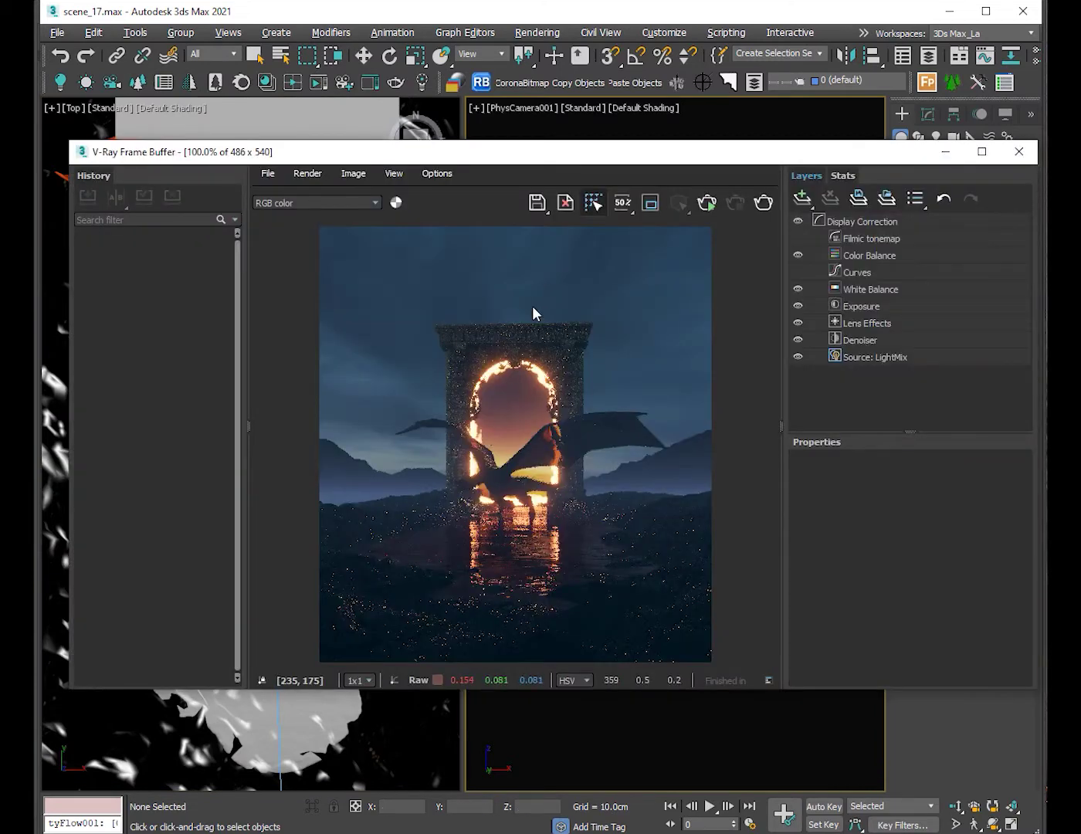
left_click(713, 207)
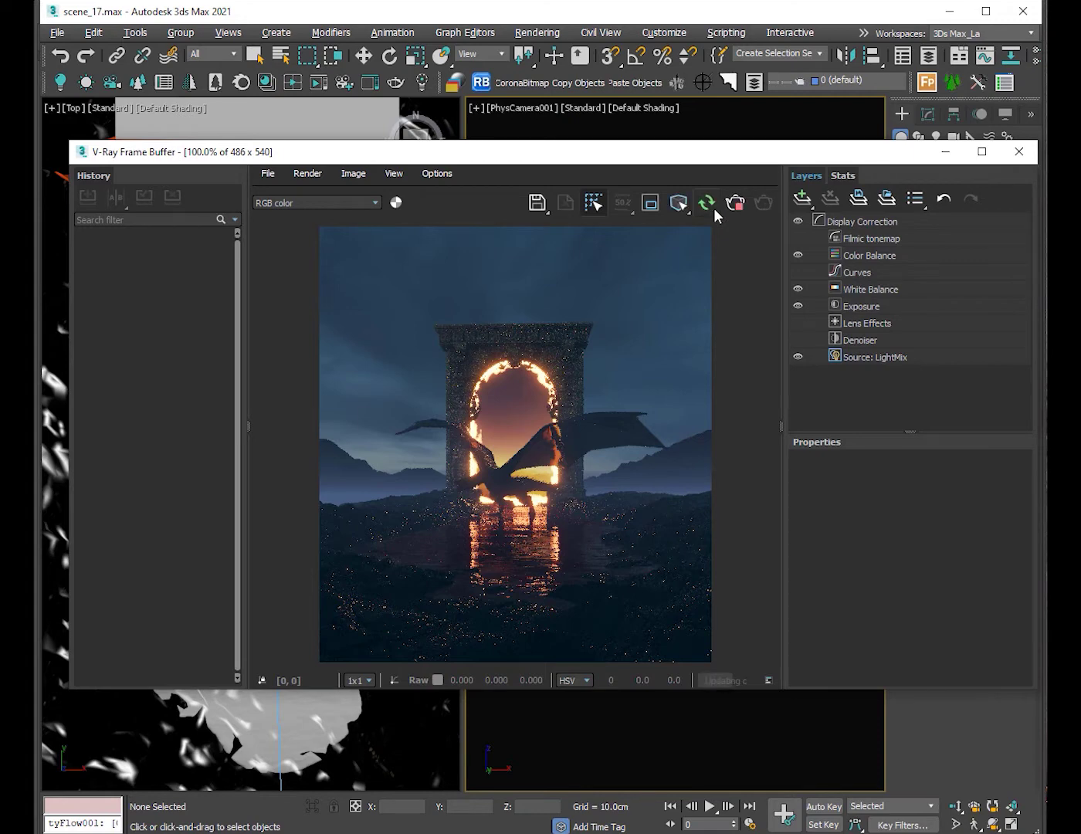
left_click(321, 203)
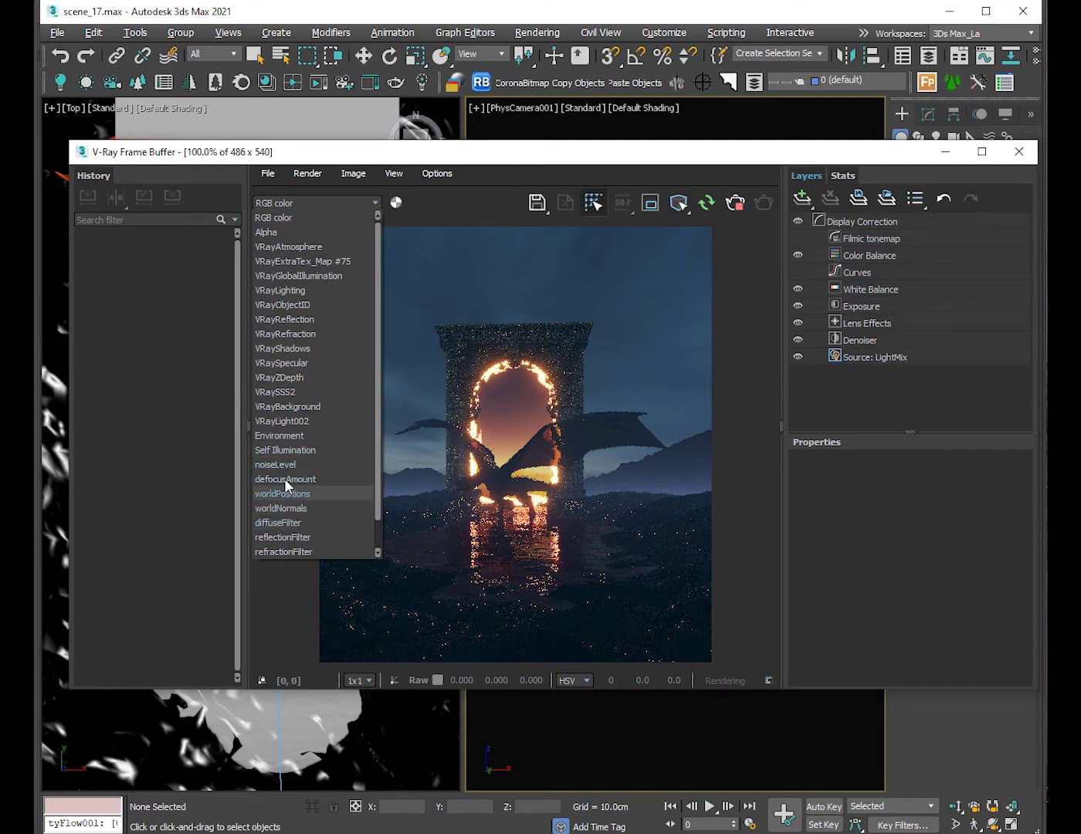
left_click(291, 377)
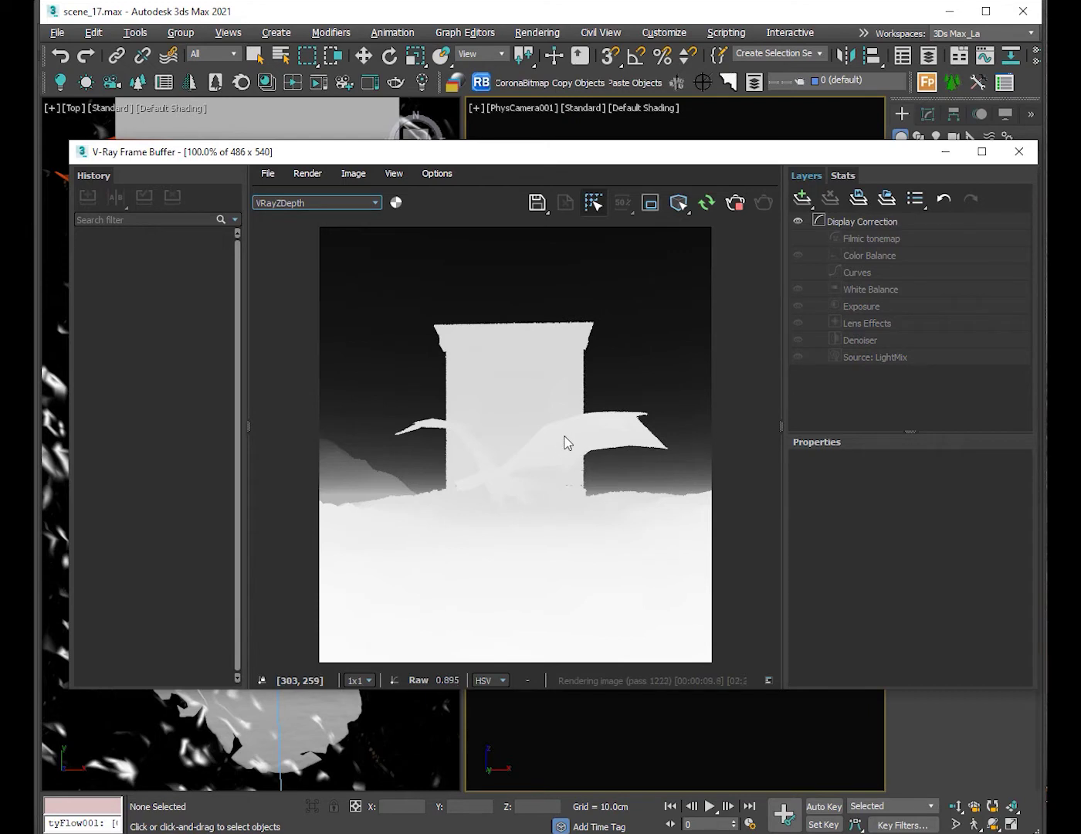
left_click(737, 203)
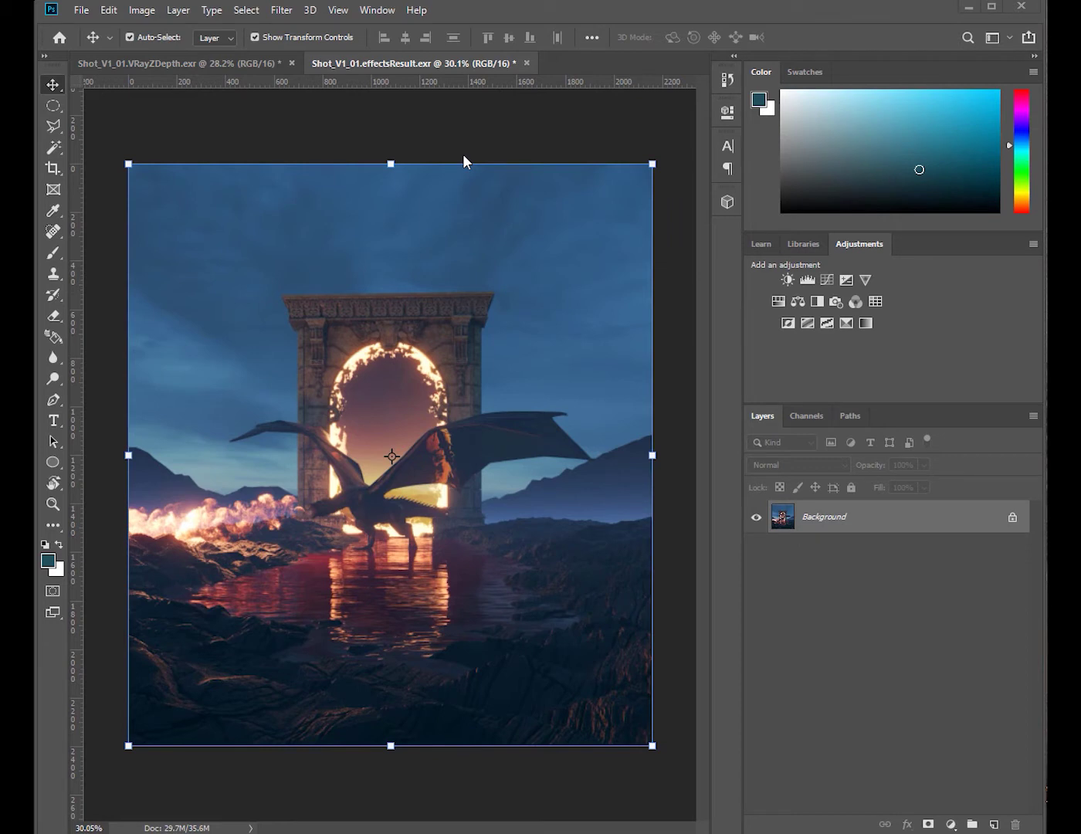
Copy the whole VRayZDepth.exr image and make white the foreground colour in the effectsResult document
left_click(235, 65)
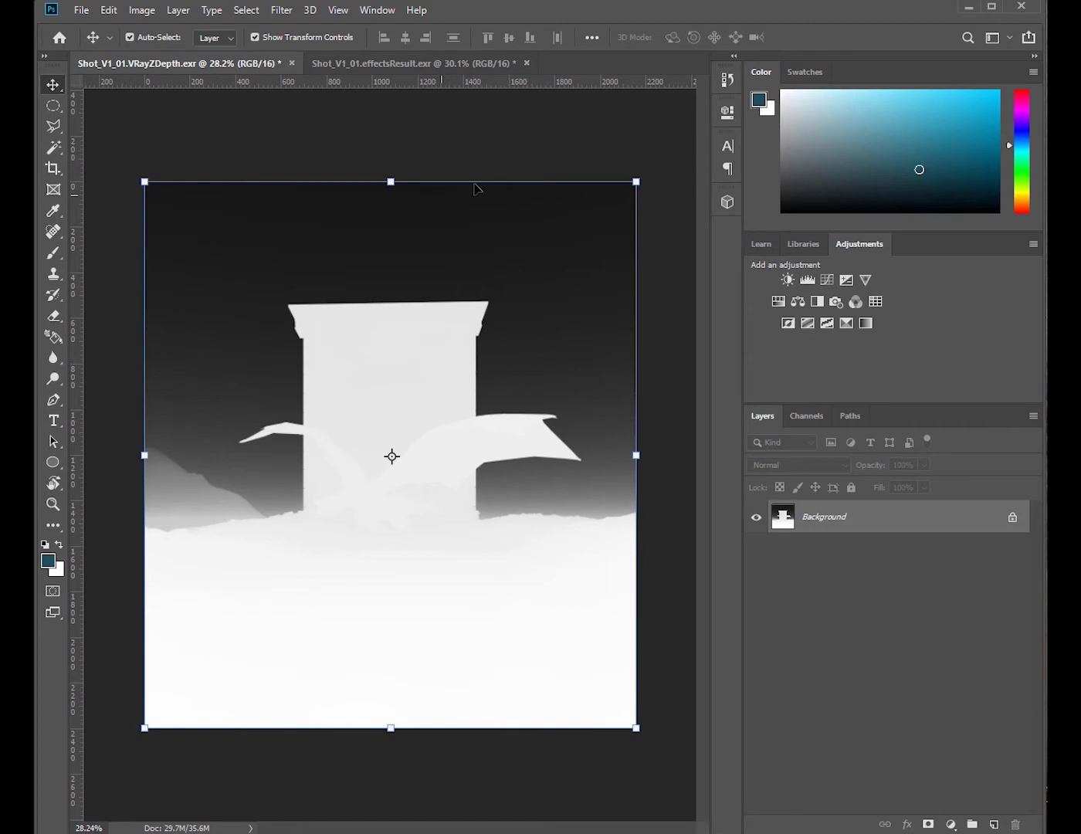
key("ctrl")
left_click(410, 65)
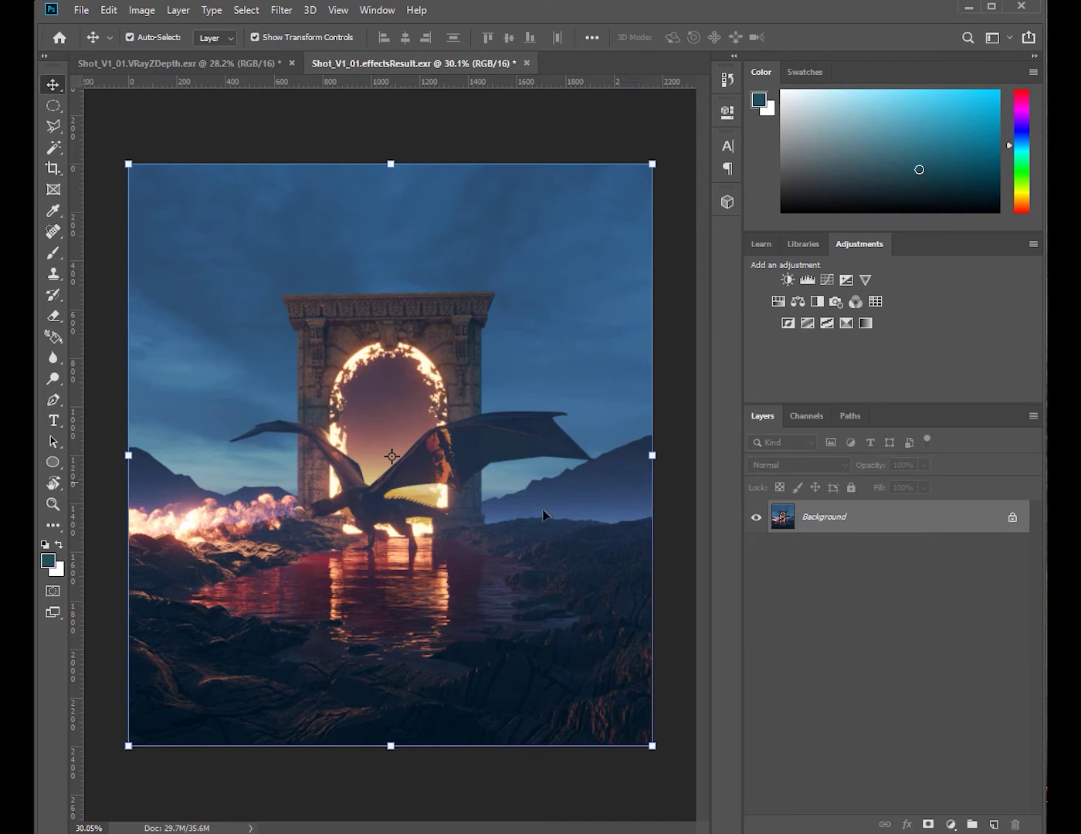
left_click(58, 544)
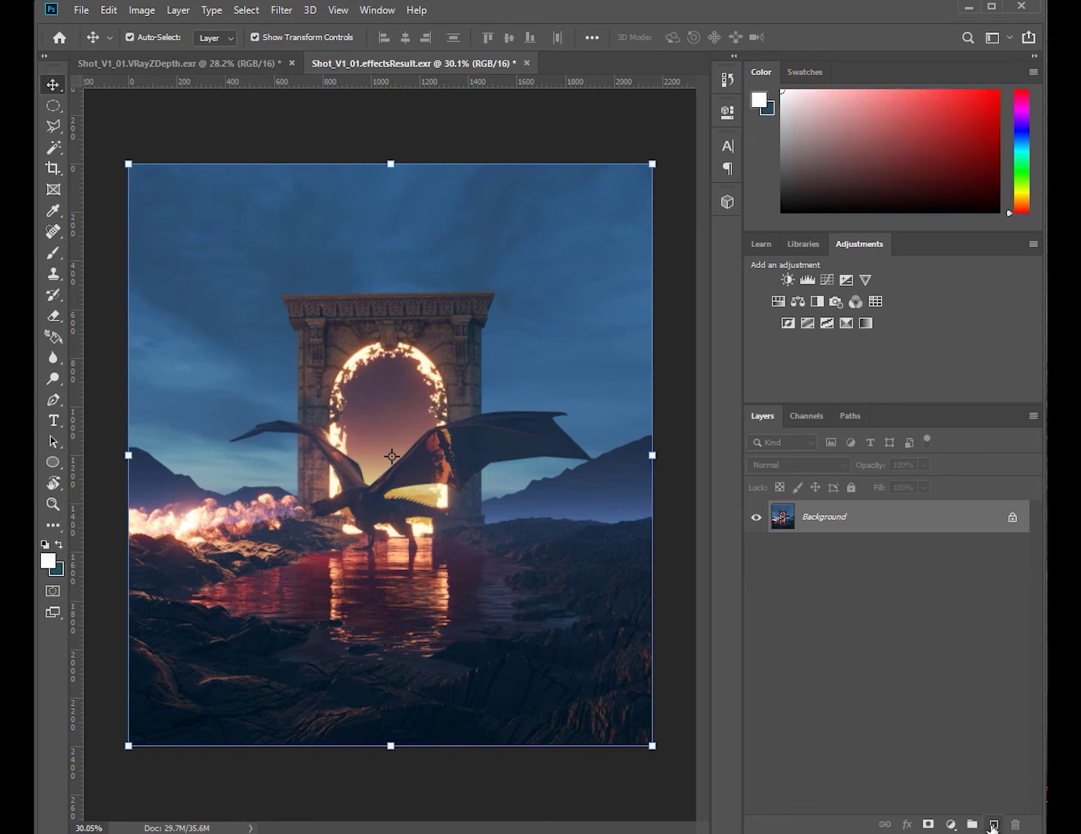
Add a white-filled Layer 1 with a layer mask and paste the depth image into the mask
left_click(994, 824)
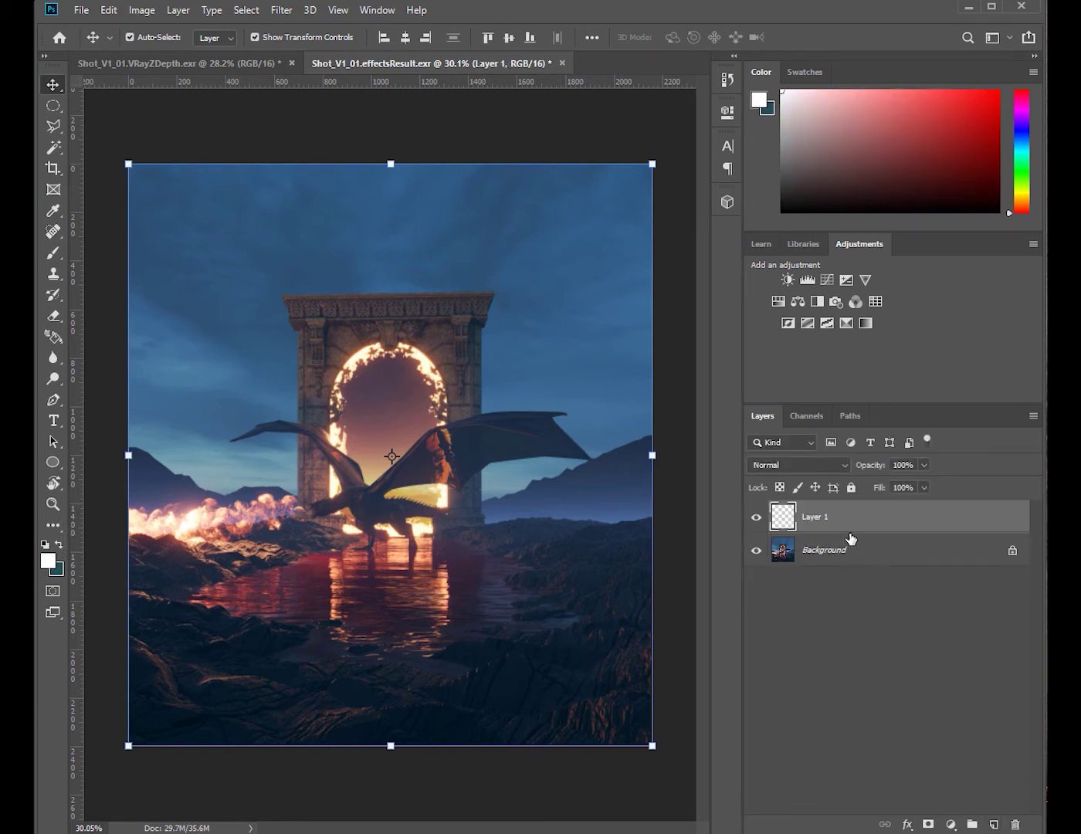
key("alt+BackSpace")
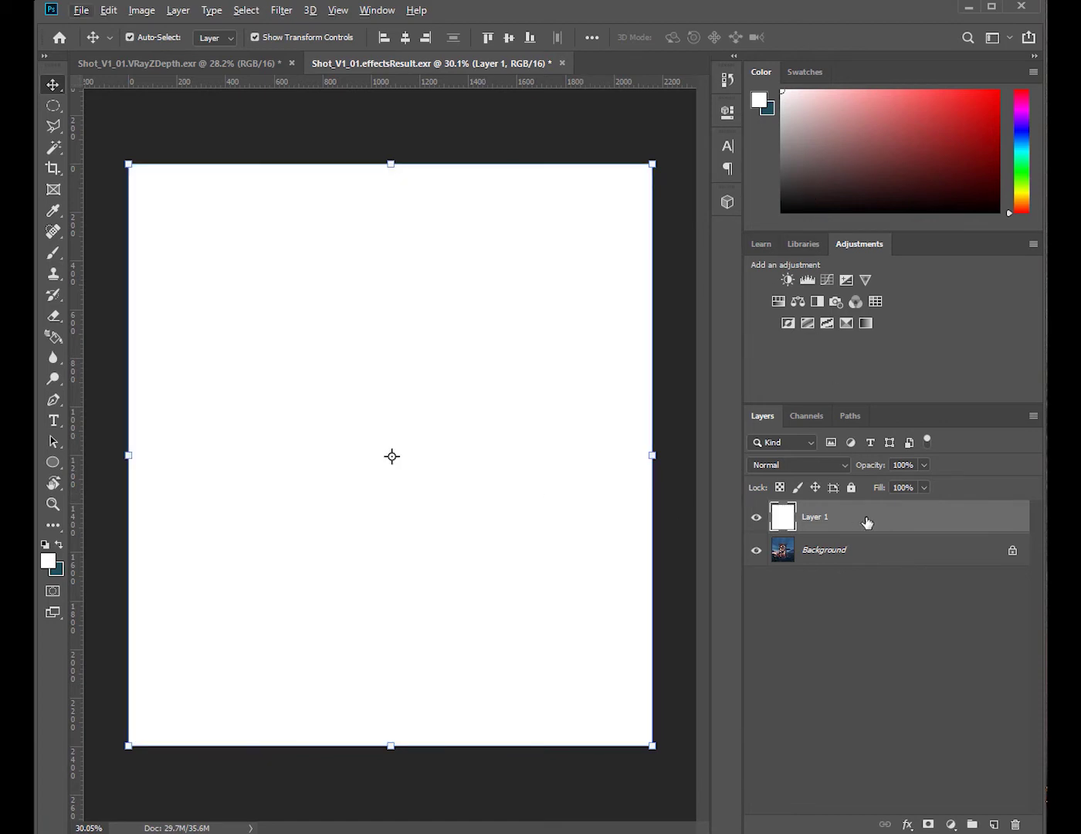
left_click(928, 823)
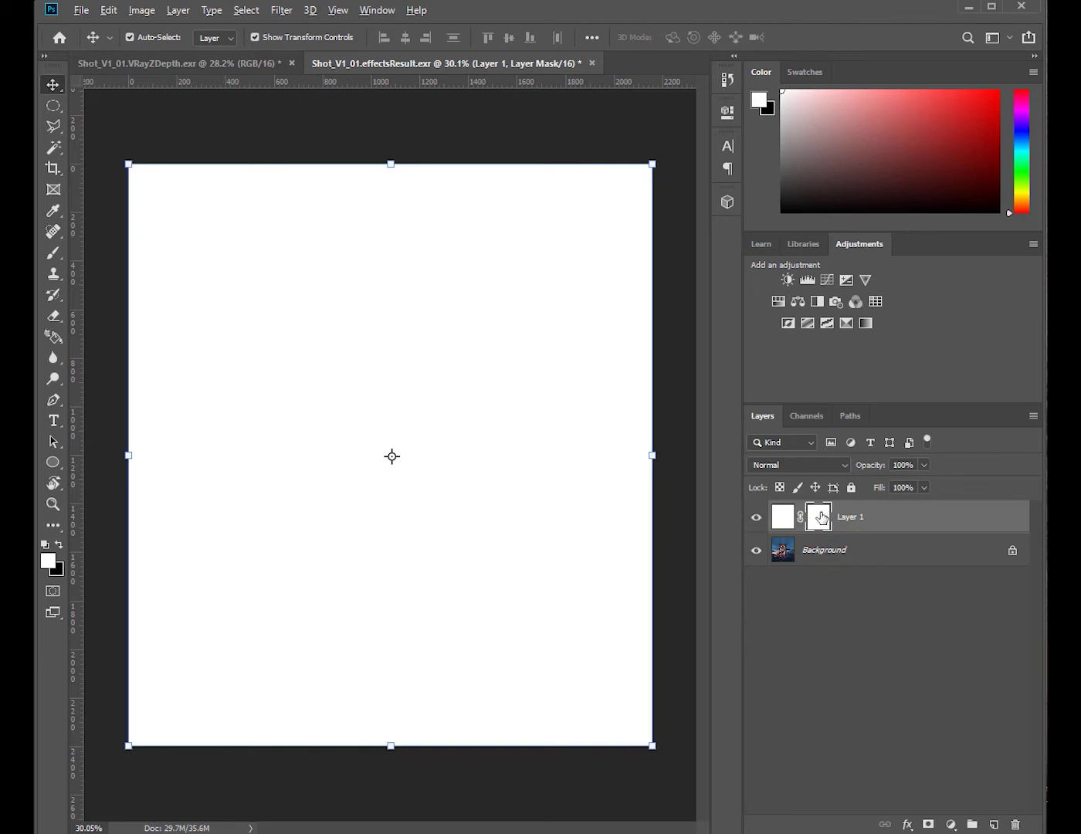
left_click(820, 523, "alt")
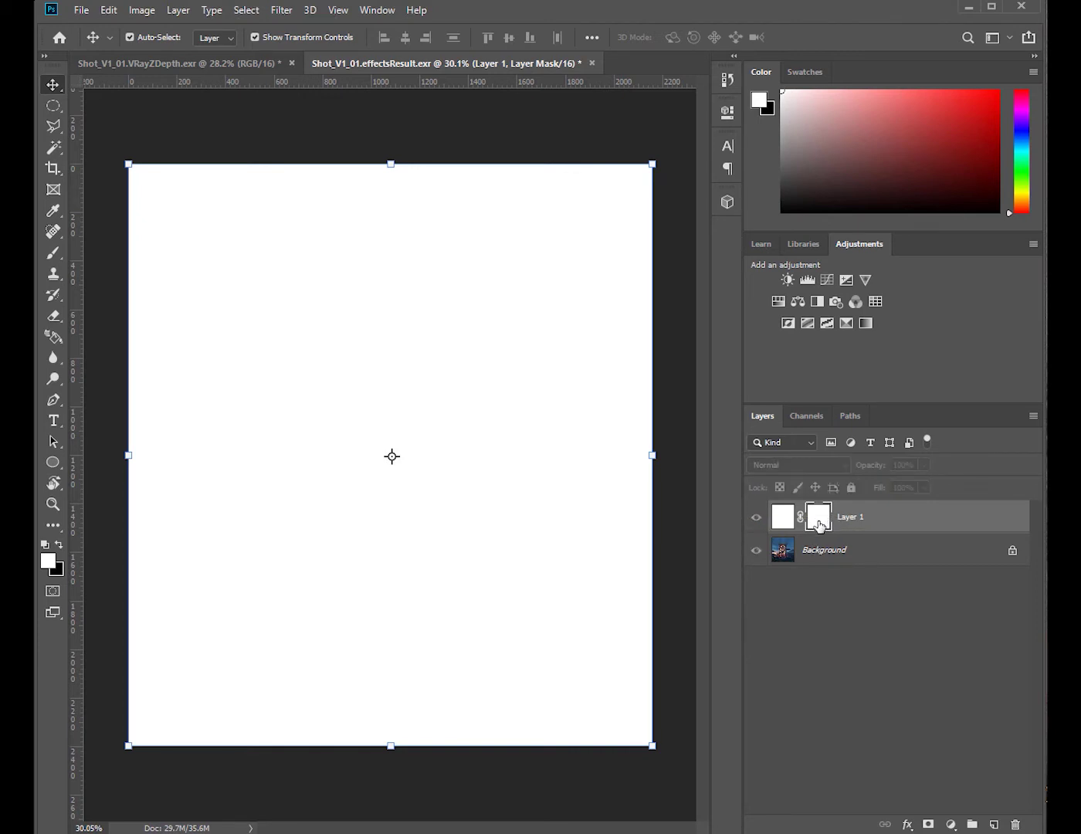
scroll(469, 496, "down", 1, "alt")
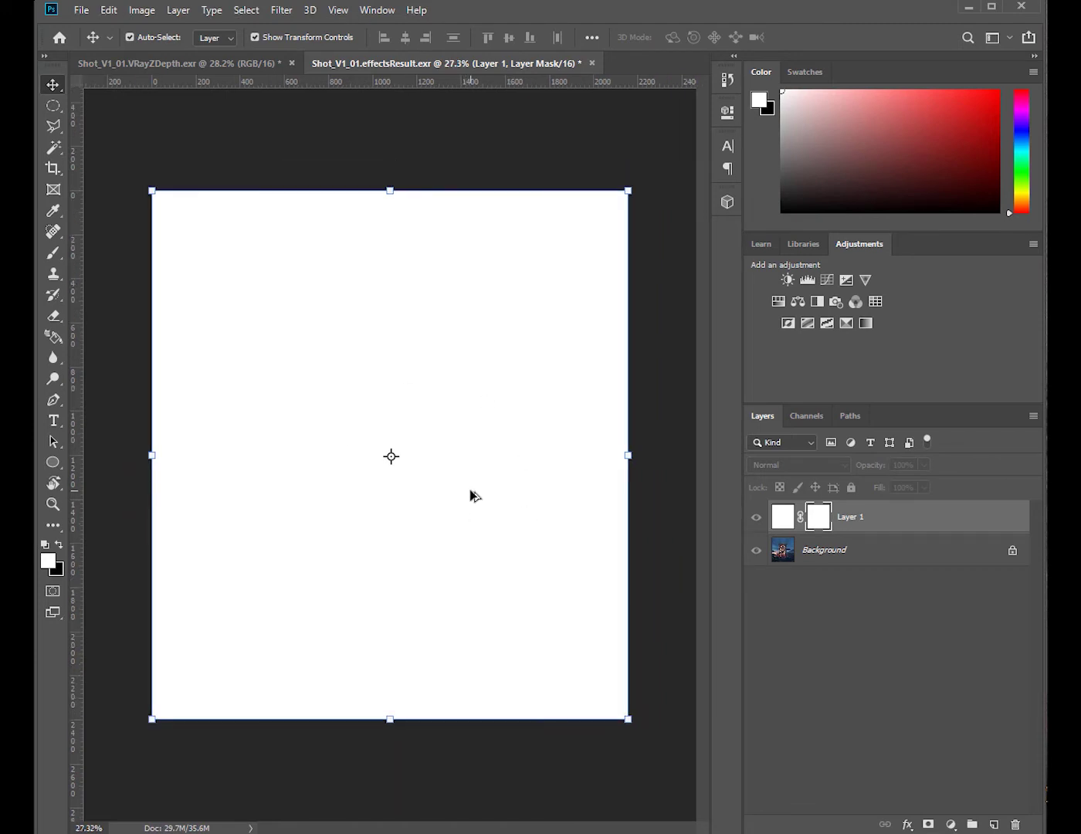
key("ctrl+v")
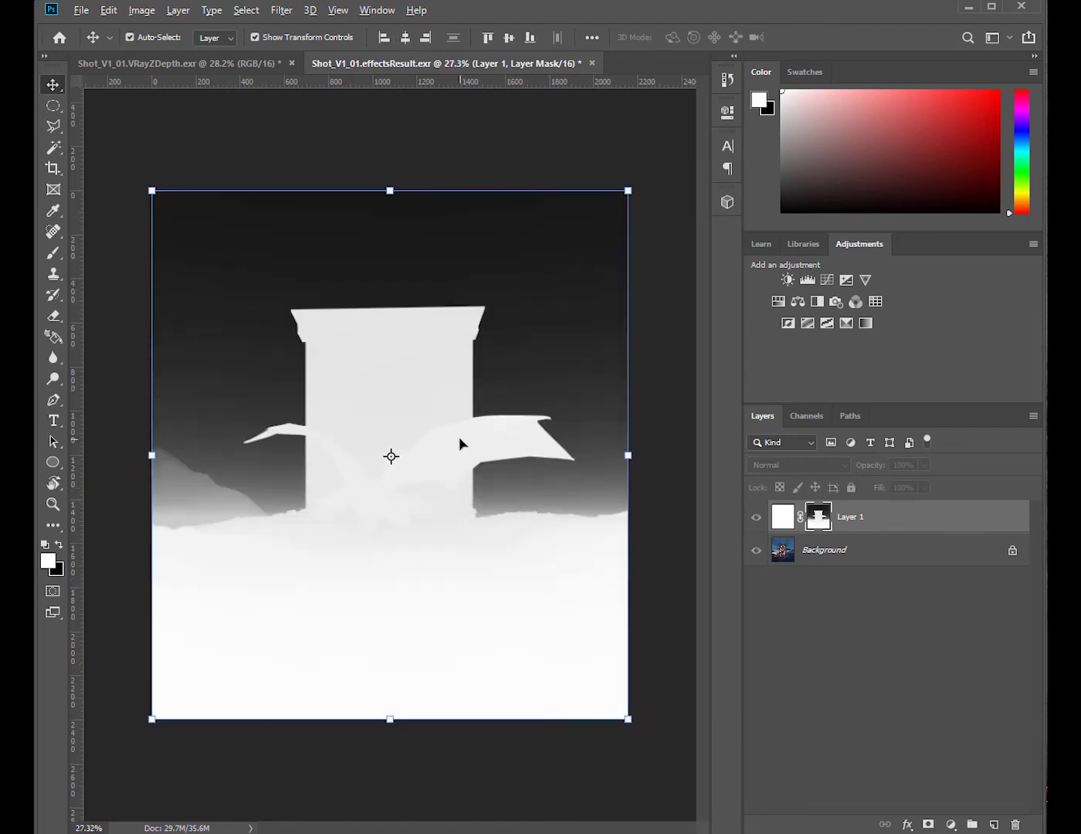
Invert Layer 1's depth mask so the distant sky is white and the foreground dark
key("alt")
scroll(524, 360, "up", 1, "alt")
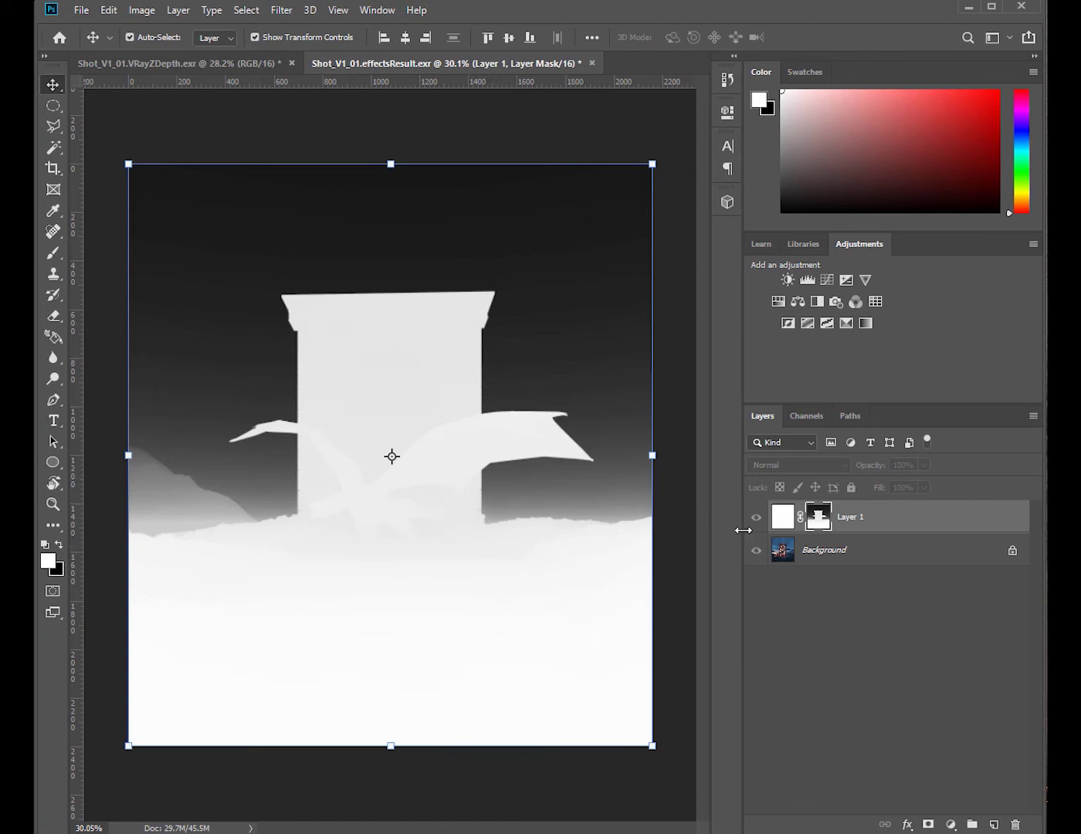
key("ctrl+i")
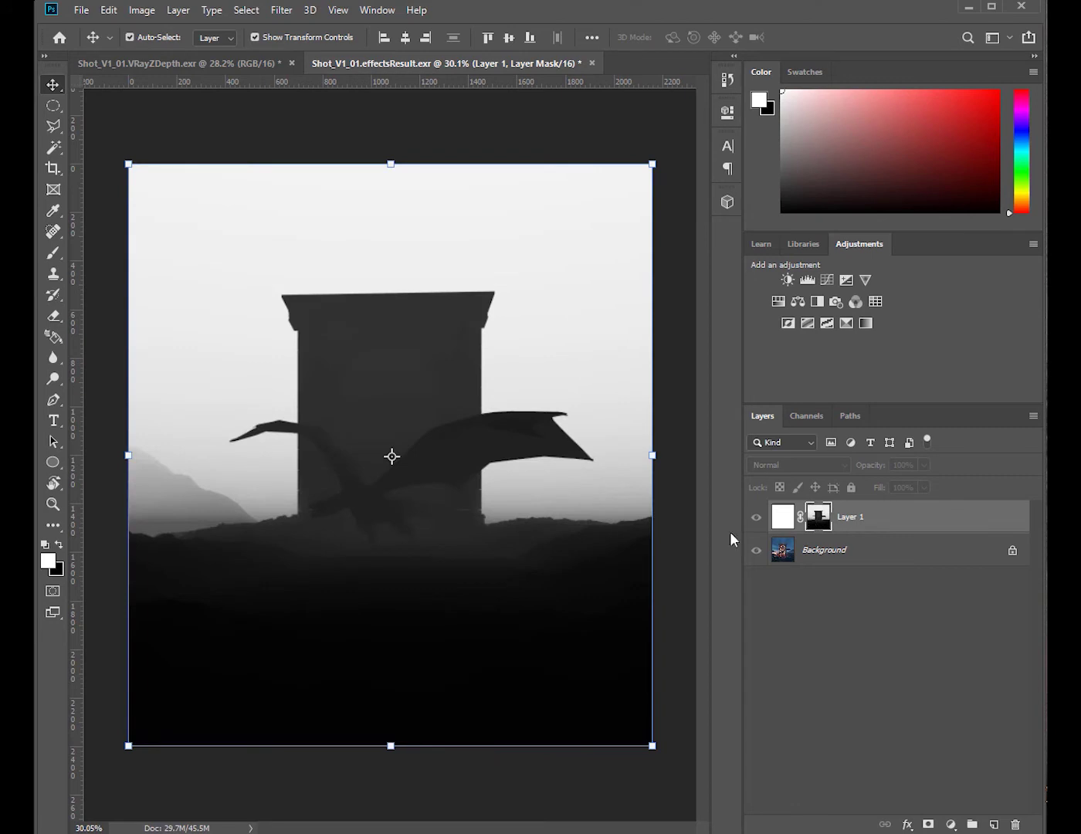
Return to the composite view and target Layer 1's mask for an image adjustment
left_click(783, 520)
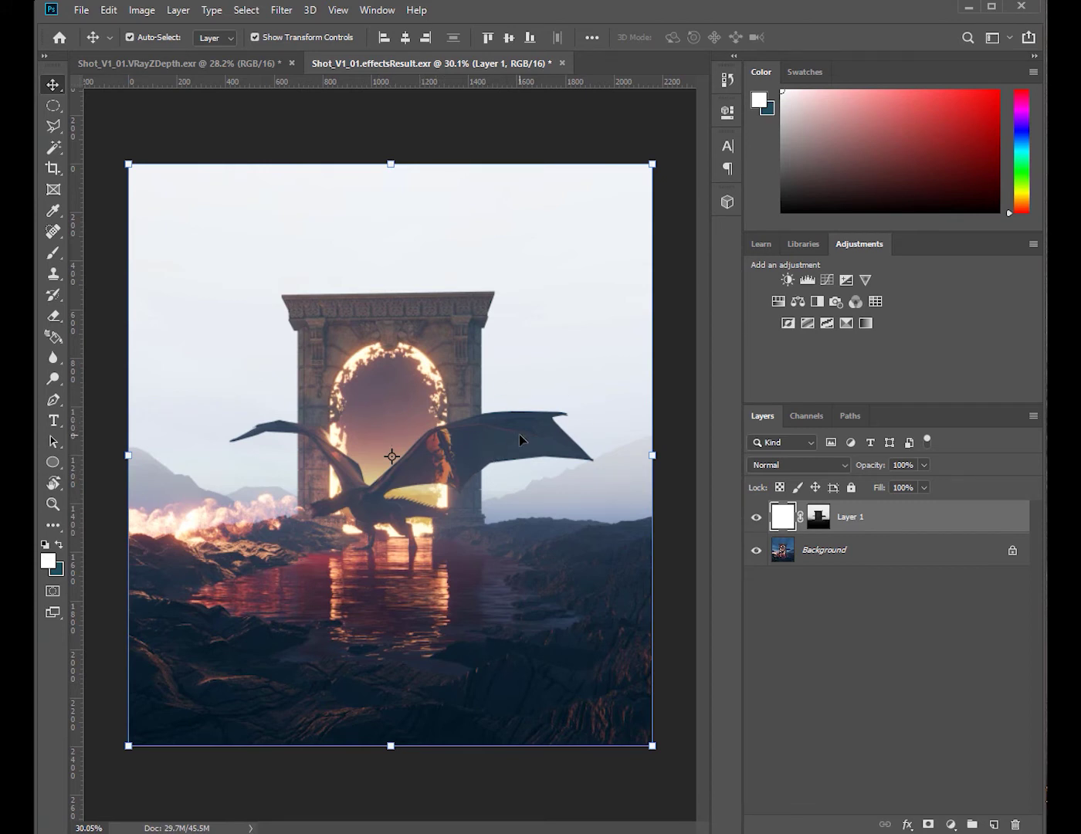
left_click(821, 521)
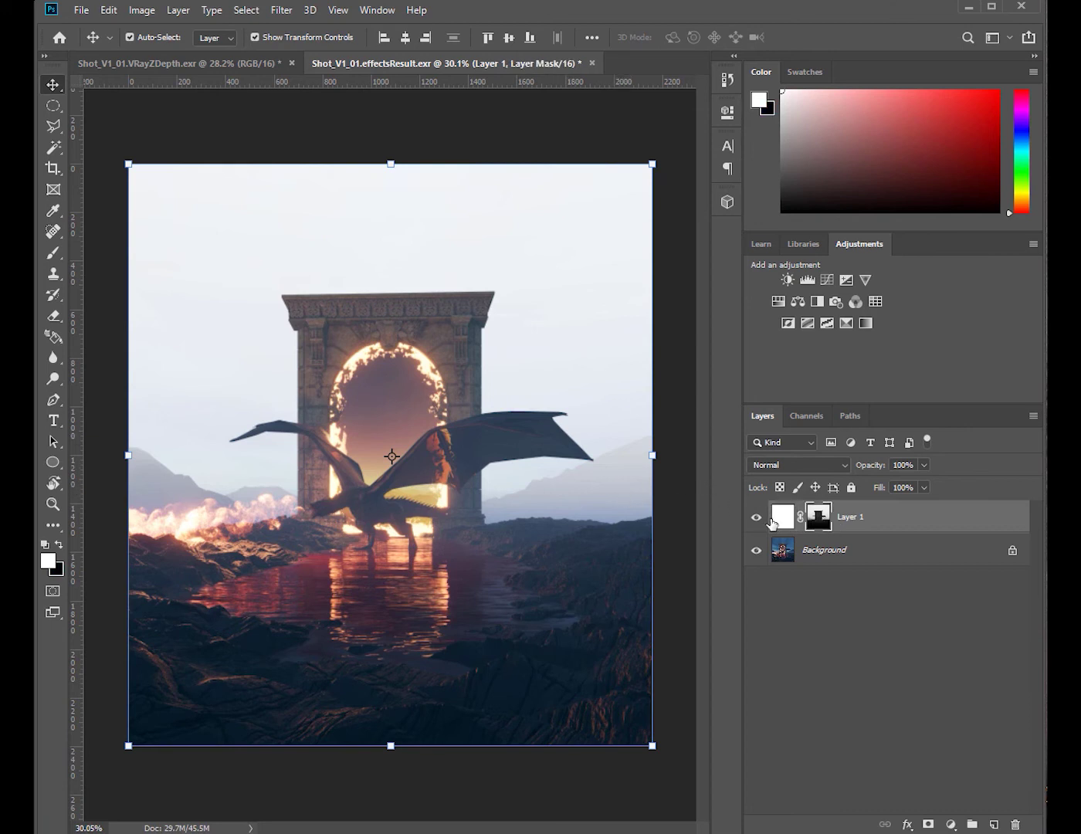
left_click(142, 10)
mouse_move(166, 53)
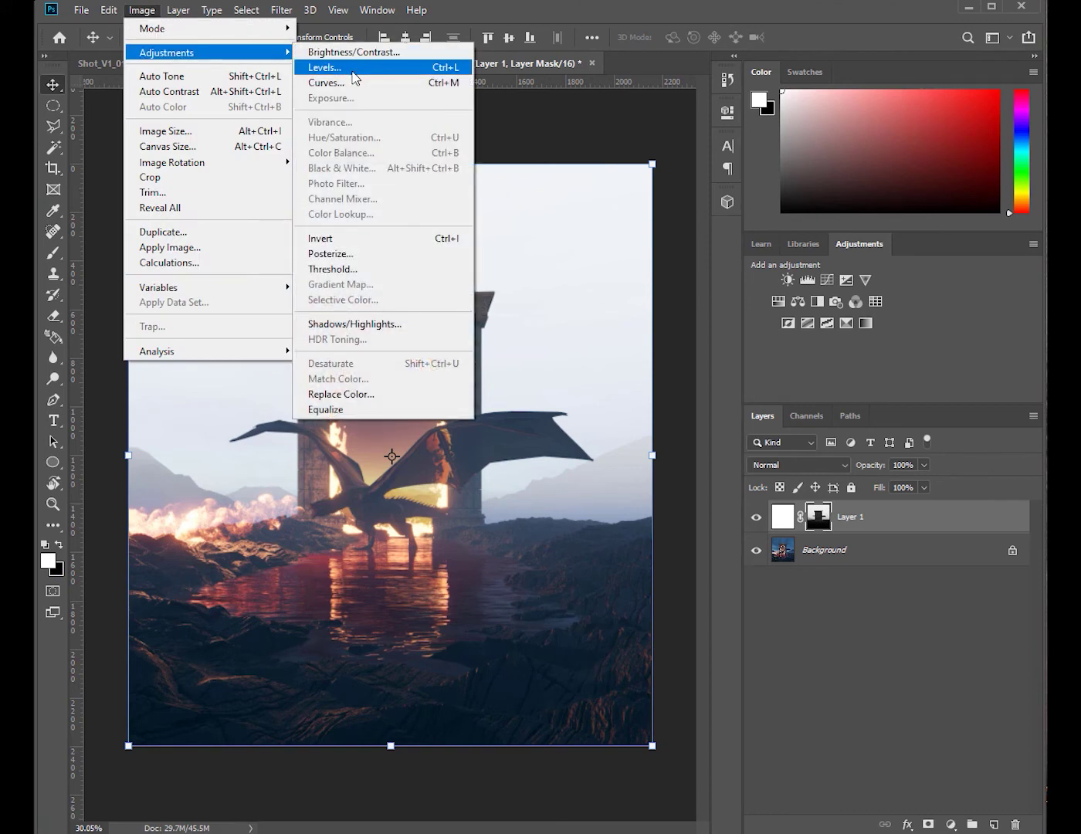
Apply Levels to the fog mask with the midtone set to 0.13, thinning the fog
left_click(324, 68)
left_click_drag(832, 217, 782, 171)
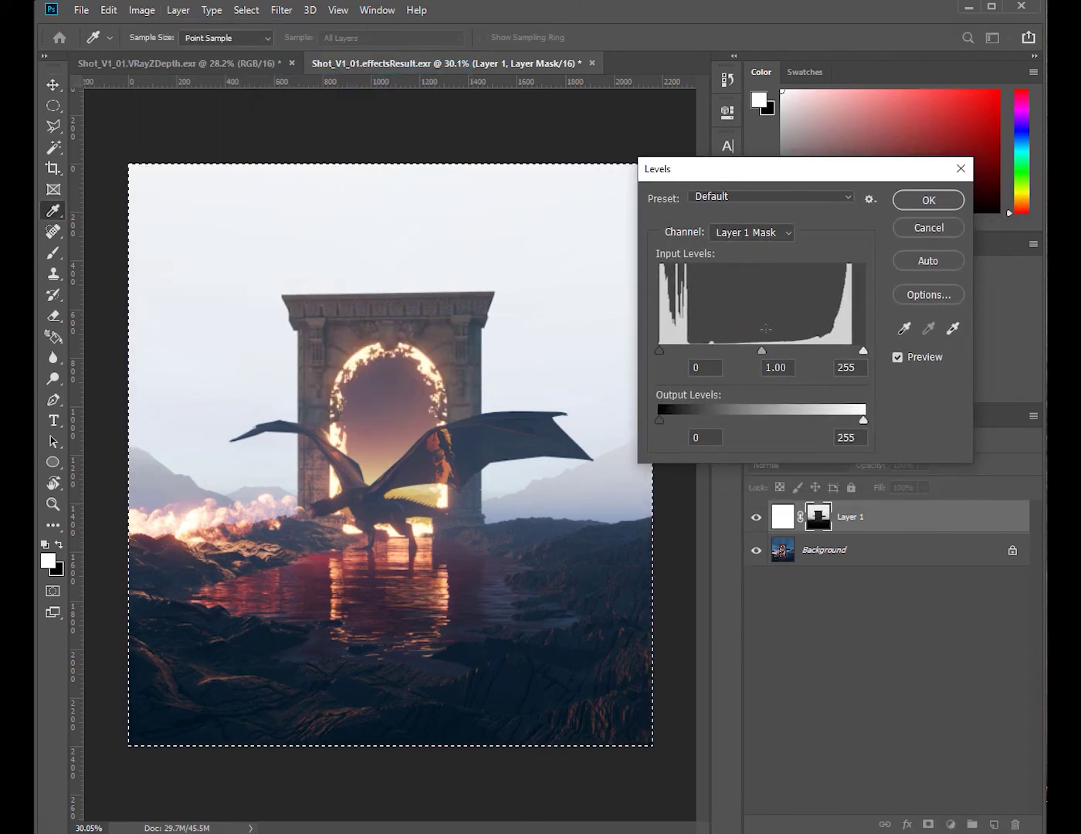
mouse_move(762, 350)
left_mouse_down()
mouse_move(688, 348)
mouse_move(845, 351)
mouse_move(686, 334)
left_mouse_up()
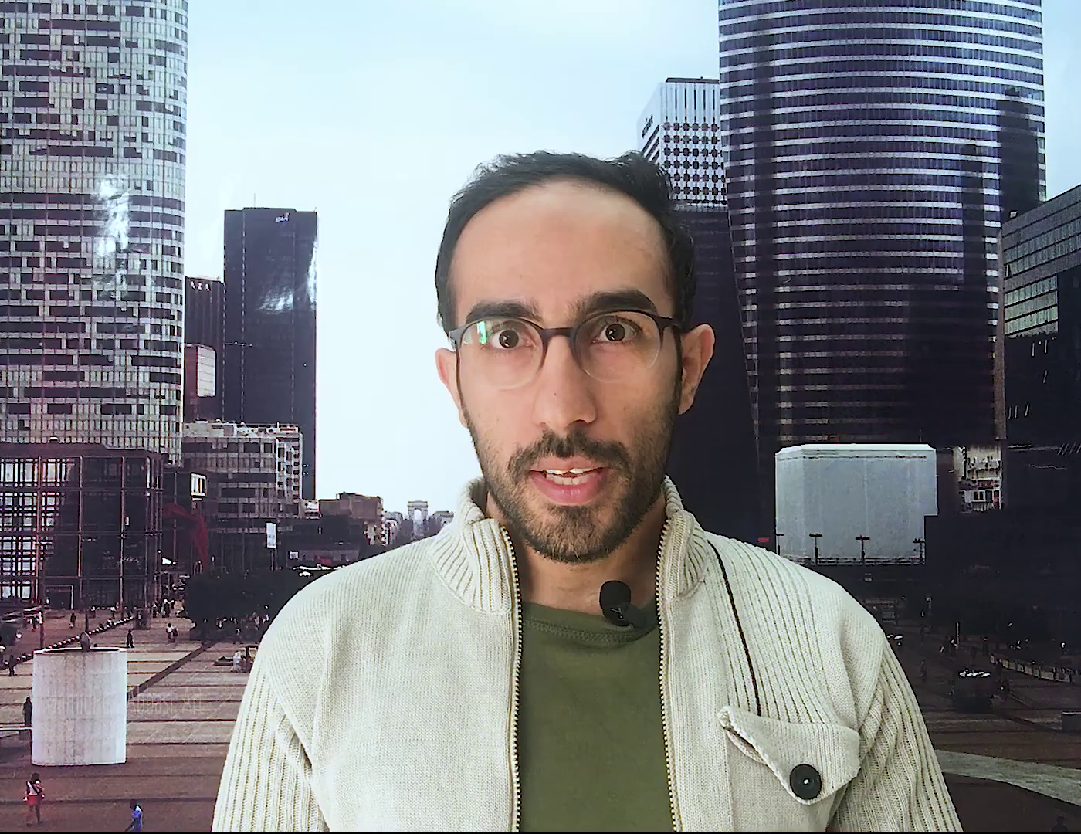